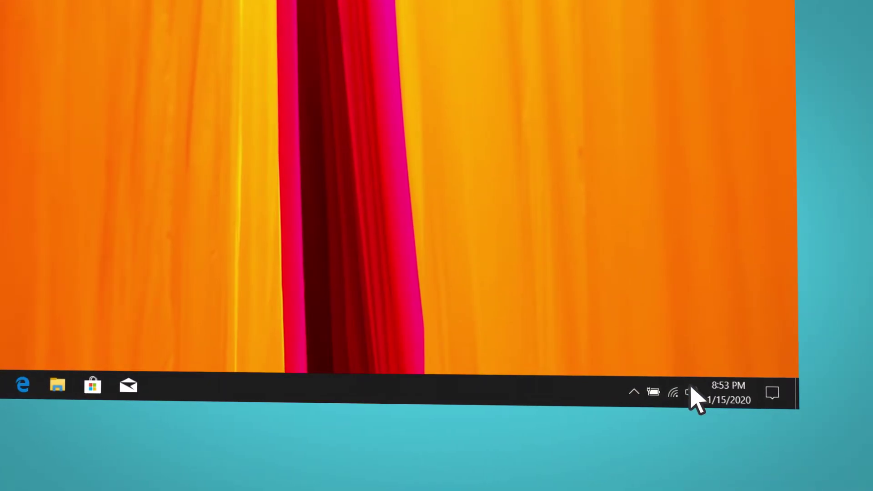
- Run the sound troubleshooter from the speaker icon in the system tray
{"action": "right_click", "coordinate": [691, 389]}
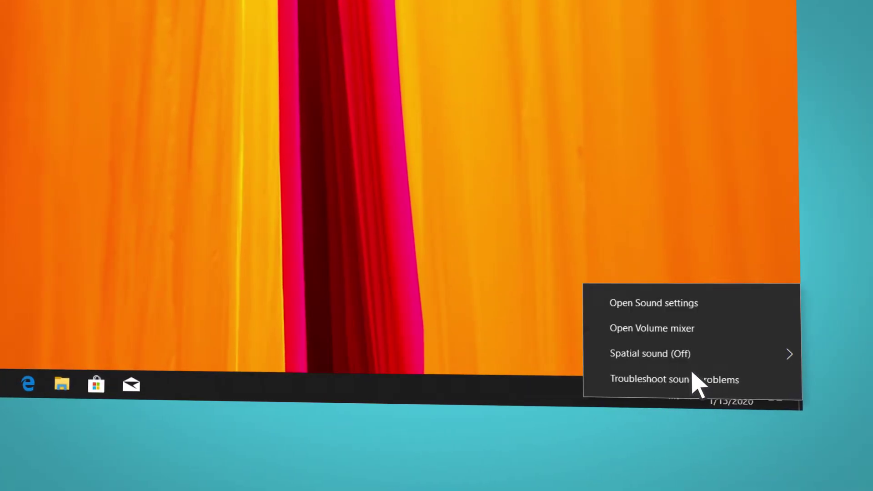
{"action": "left_click", "coordinate": [693, 379]}
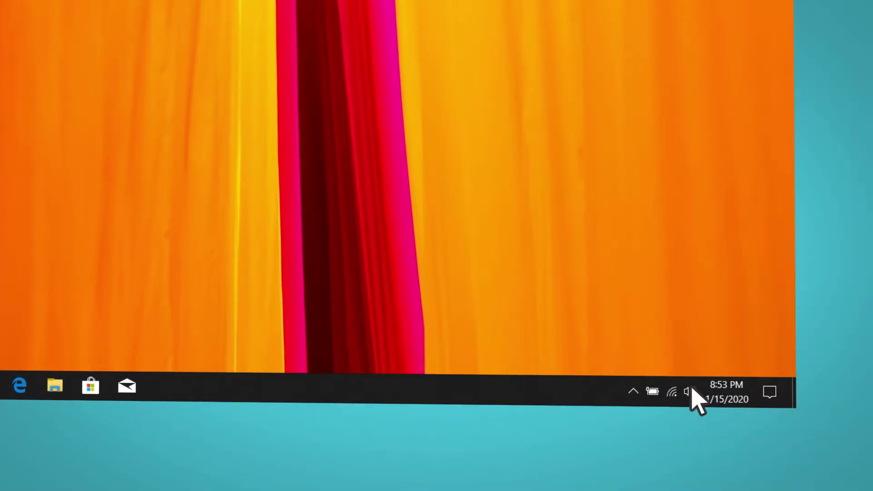
- Open the Volume Mixer from the speaker tray icon to check each app's volume
{"action": "right_click", "coordinate": [805, 477]}
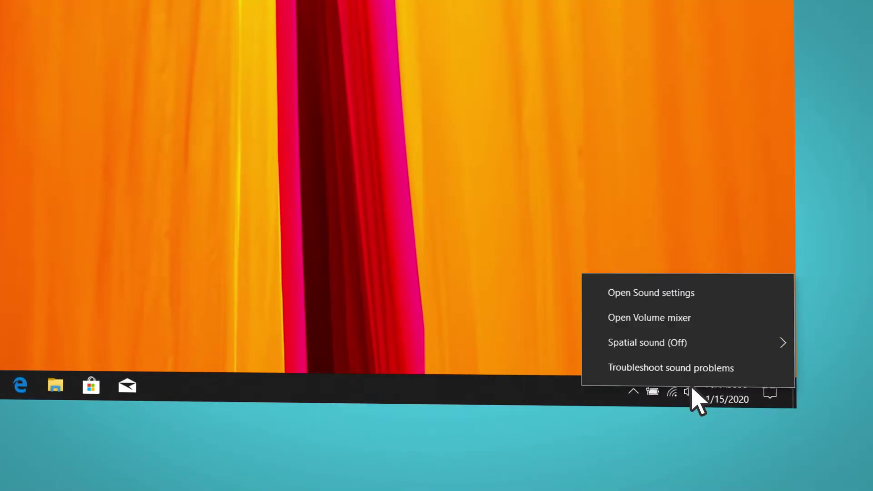
{"action": "left_click", "coordinate": [682, 318]}
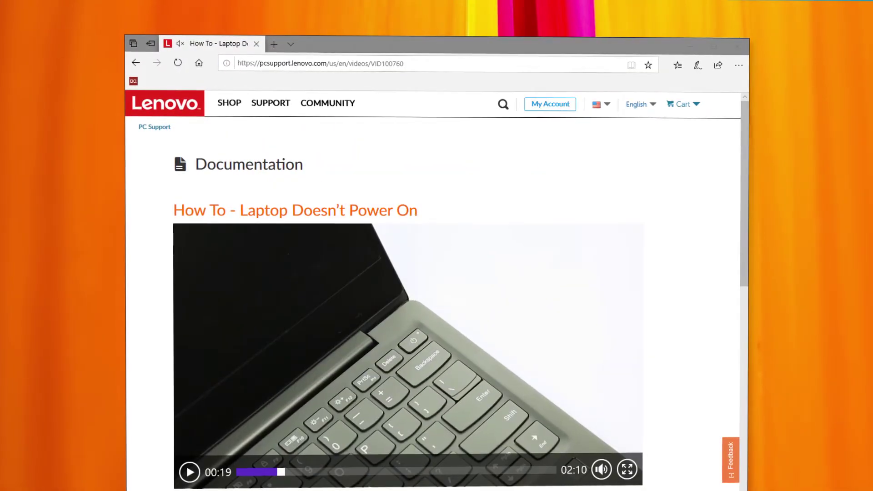
- Unmute the Edge tab playing the Lenovo 'Laptop Doesn't Power On' video
{"action": "right_click", "coordinate": [246, 39]}
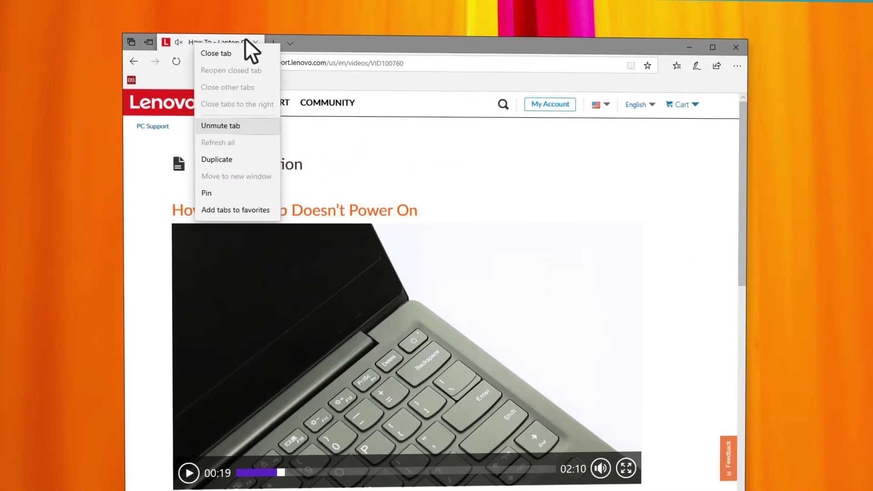
{"action": "left_click", "coordinate": [245, 125]}
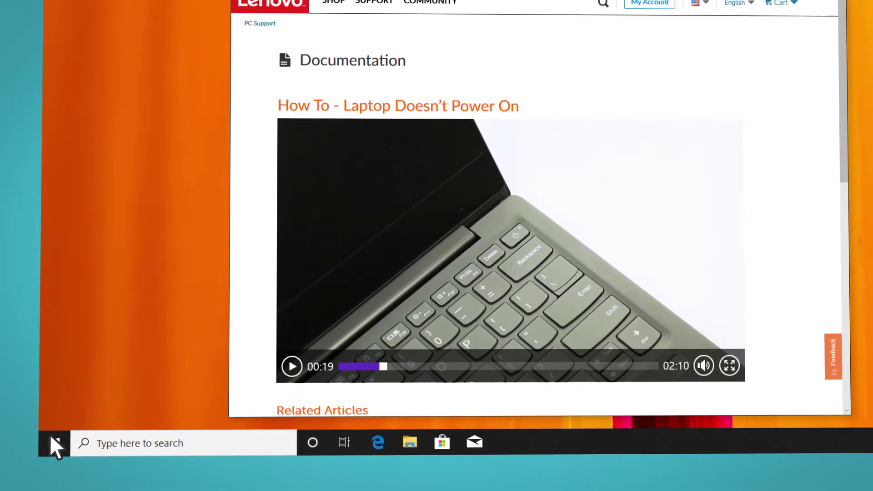
- Show the available output devices on the Sound settings page, where Speakers (USB Audio Device) is current
{"action": "left_click", "coordinate": [54, 444]}
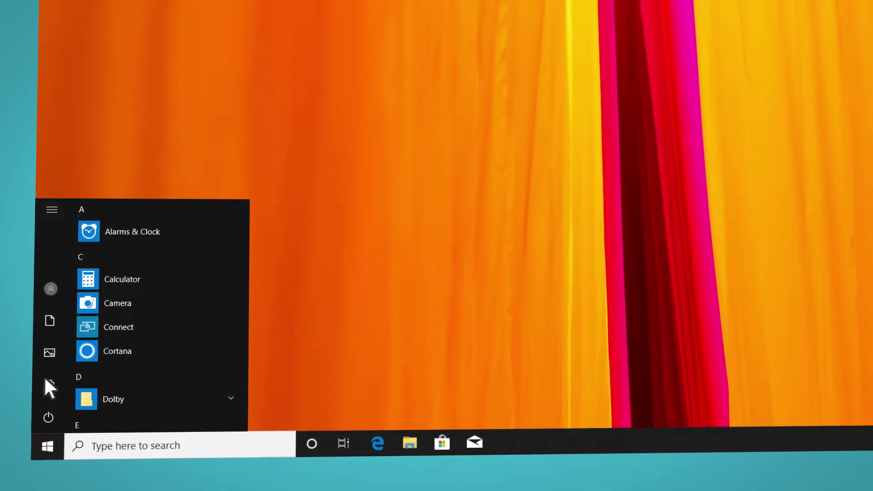
{"action": "left_click", "coordinate": [50, 384]}
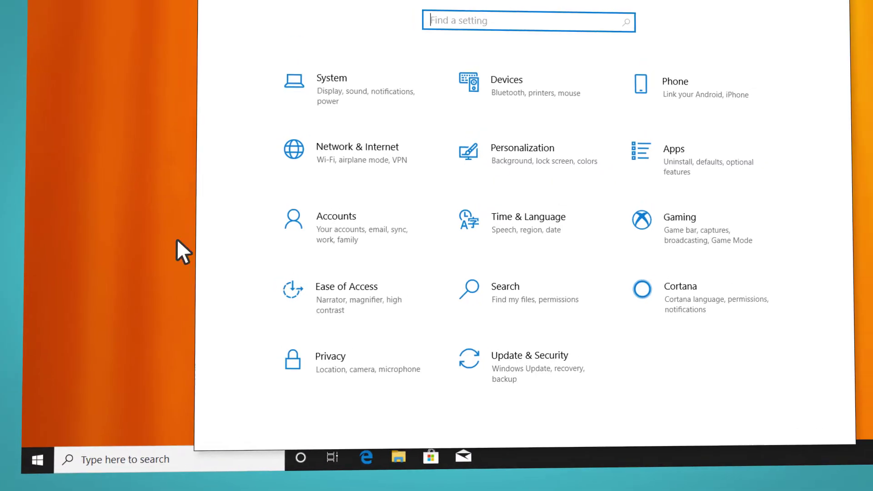
{"action": "left_click", "coordinate": [331, 79]}
{"action": "left_click", "coordinate": [188, 184]}
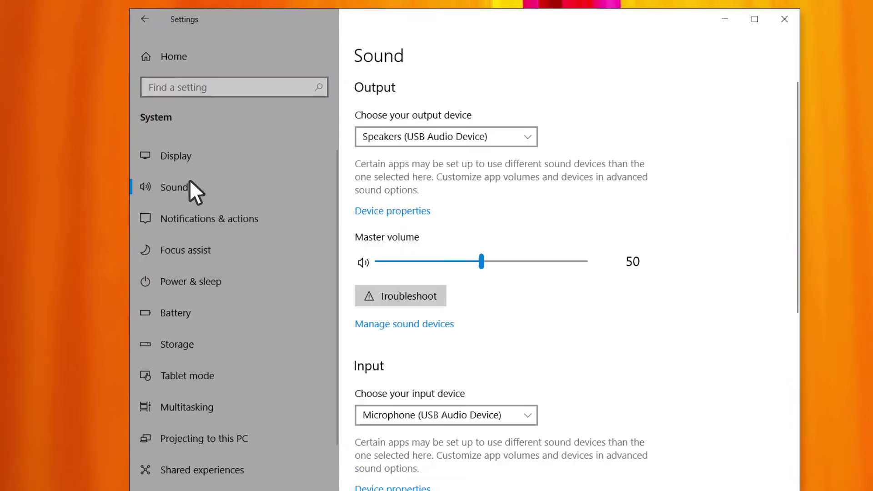
{"action": "left_click", "coordinate": [524, 137]}
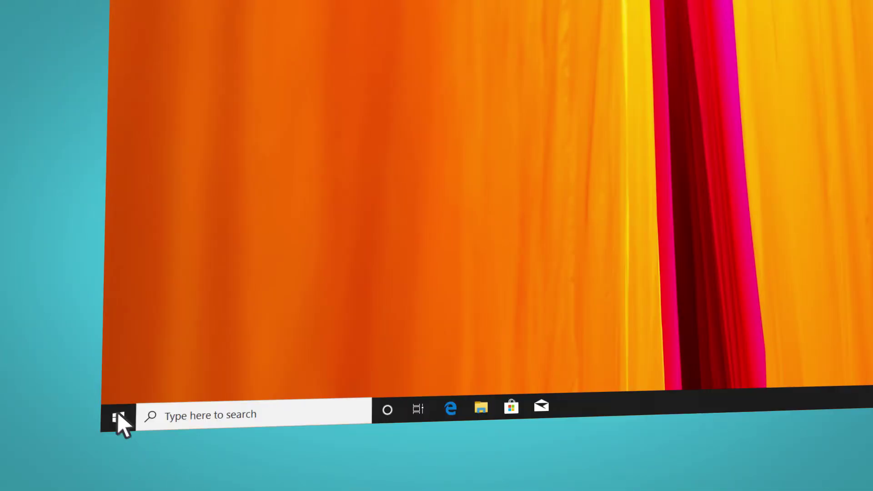
- Check Windows Update and download and install the version 1909 feature update
{"action": "left_click", "coordinate": [120, 417]}
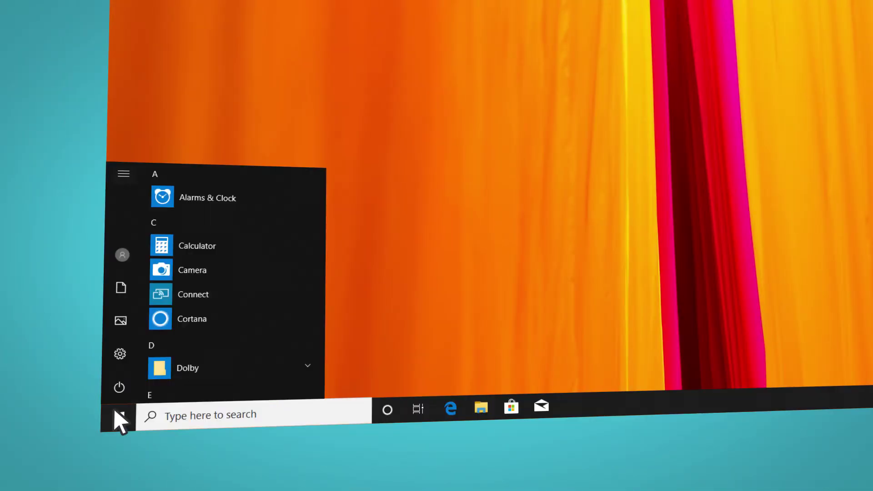
{"action": "left_click", "coordinate": [119, 352]}
{"action": "left_click", "coordinate": [441, 409]}
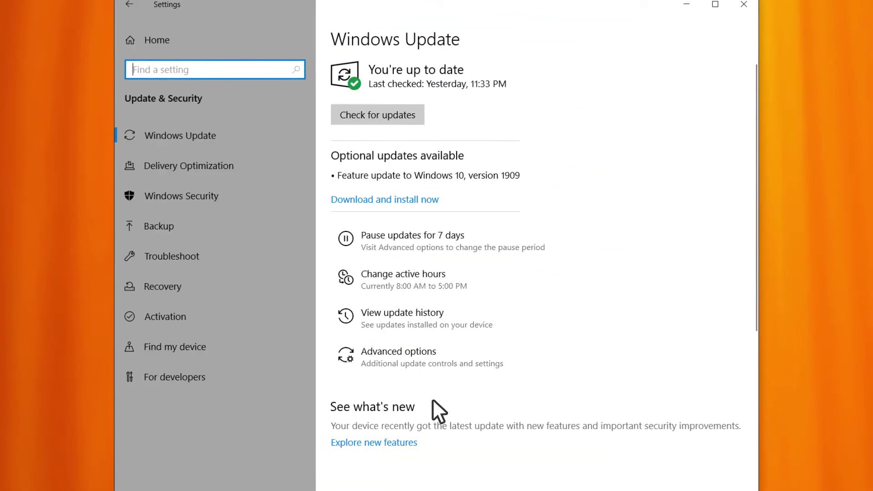
{"action": "left_click", "coordinate": [171, 130]}
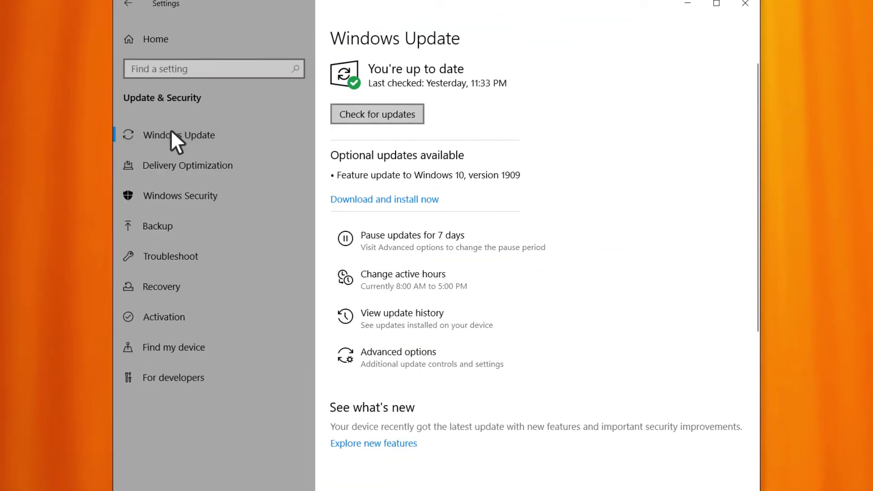
{"action": "left_click", "coordinate": [408, 116]}
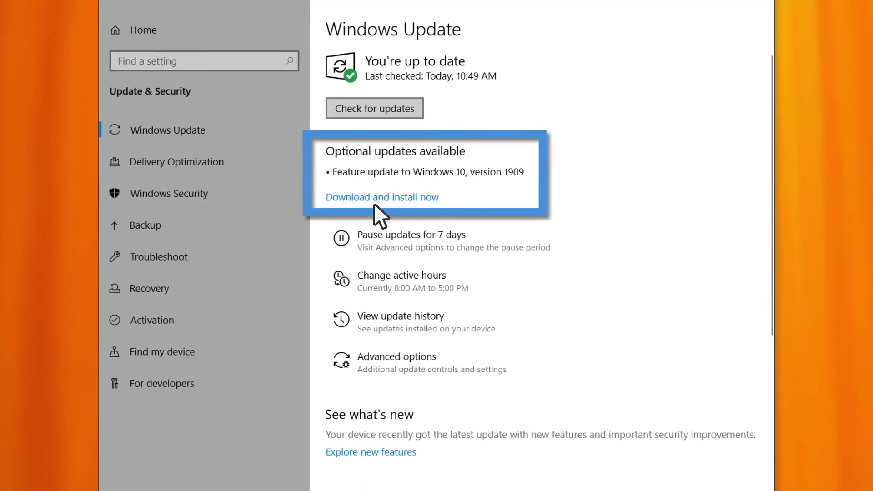
{"action": "left_click", "coordinate": [430, 201]}
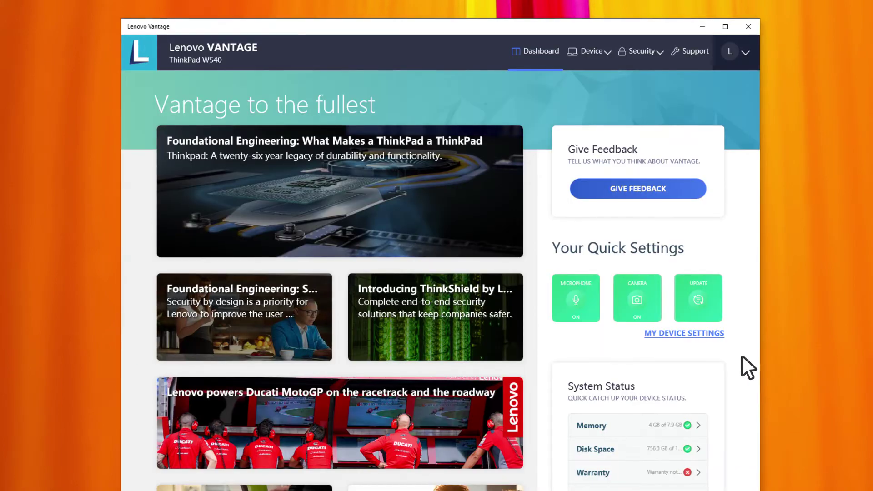
- Check for Lenovo system updates in Vantage and install all available updates
{"action": "left_click", "coordinate": [712, 309]}
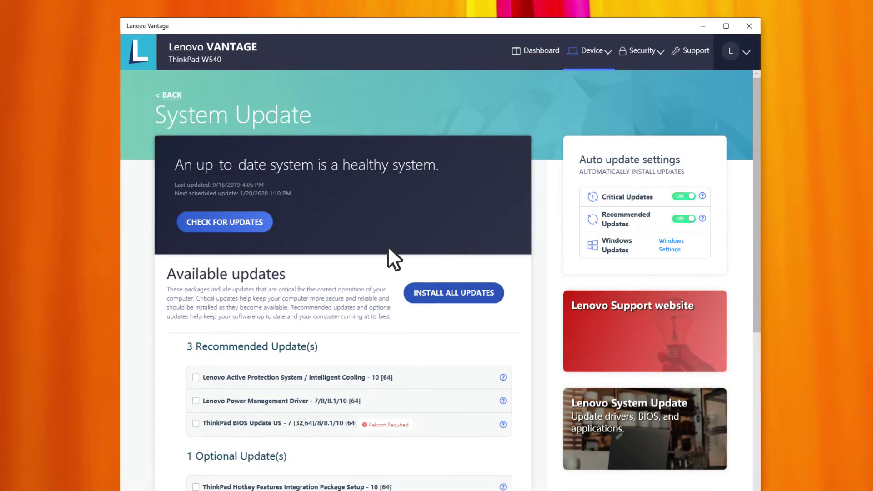
{"action": "left_click", "coordinate": [259, 224]}
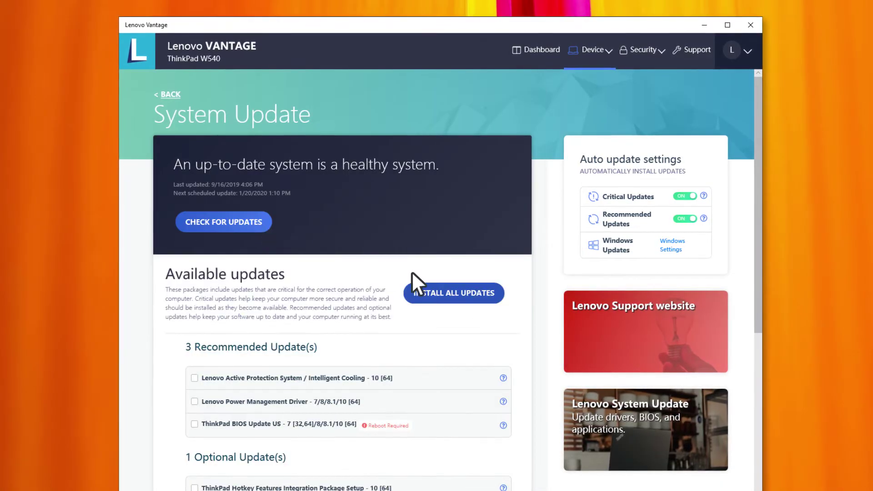
{"action": "left_click", "coordinate": [477, 292]}
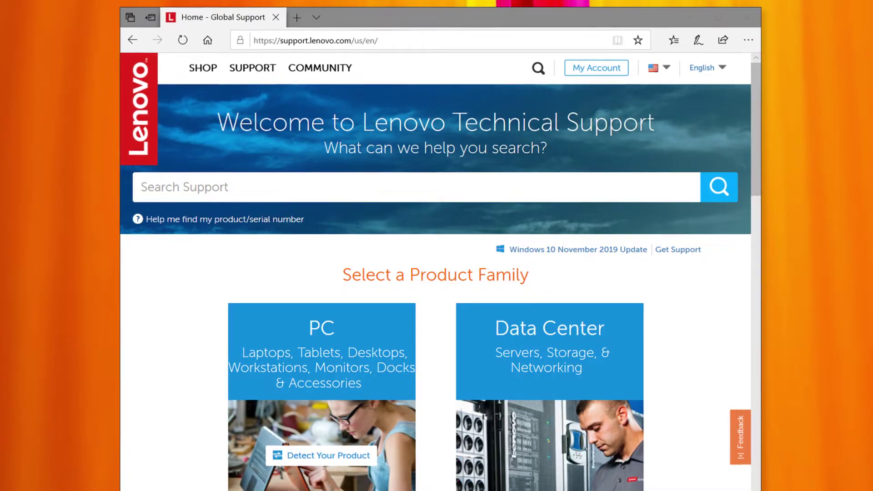
- Search Lenovo Support for 'w540' and download its Realtek High Definition Audio driver
{"action": "type", "text": "w540"}
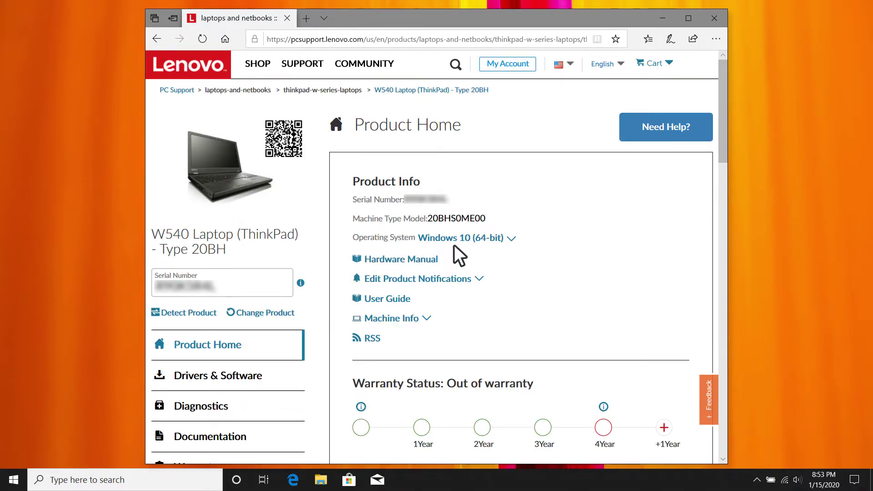
{"action": "left_click", "coordinate": [270, 383]}
{"action": "left_click", "coordinate": [380, 182]}
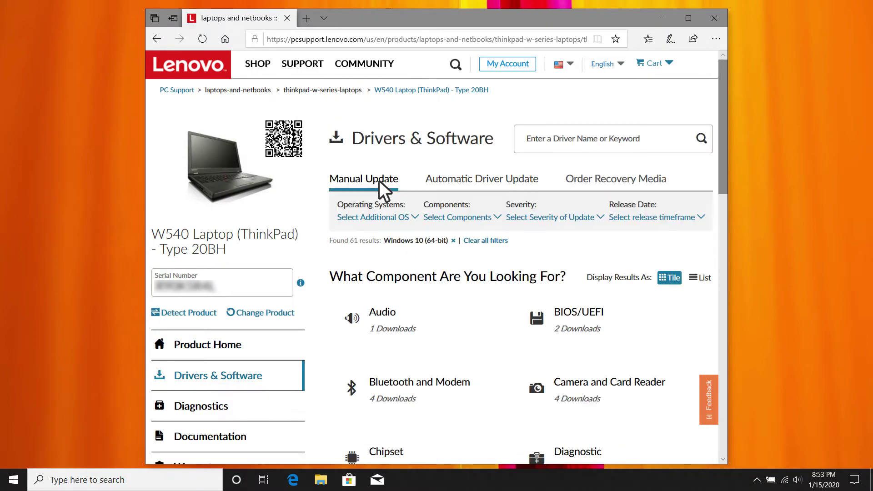
{"action": "left_click", "coordinate": [404, 331]}
{"action": "left_click", "coordinate": [694, 341]}
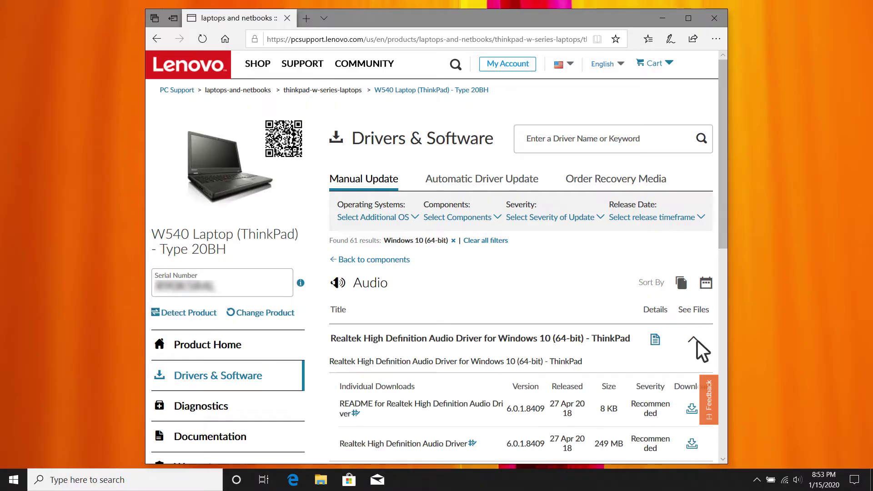
{"action": "left_click", "coordinate": [692, 444]}
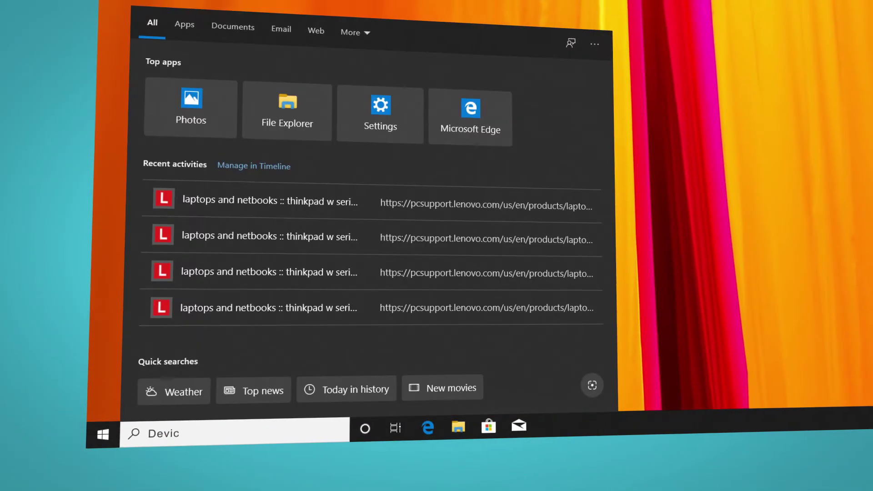
- Update the Realtek High Definition Audio driver in Device Manager, then disable and re-enable the device
{"action": "type", "text": "e Manager"}
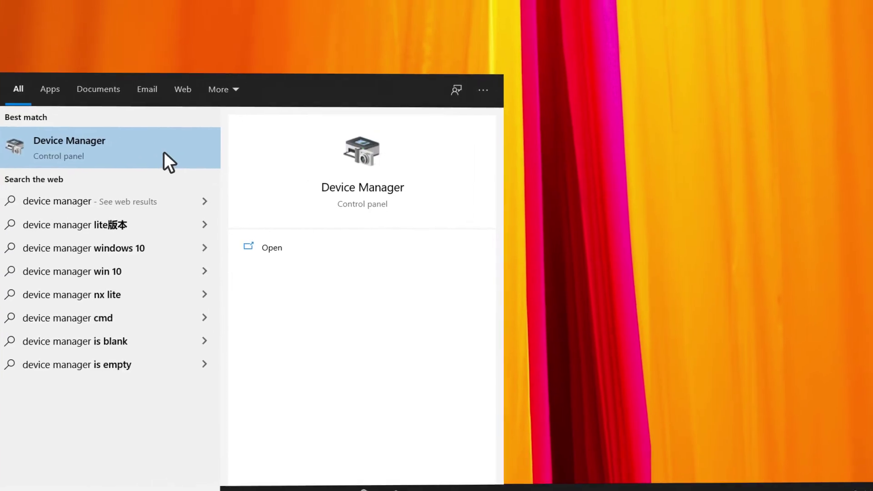
{"action": "left_click", "coordinate": [230, 116]}
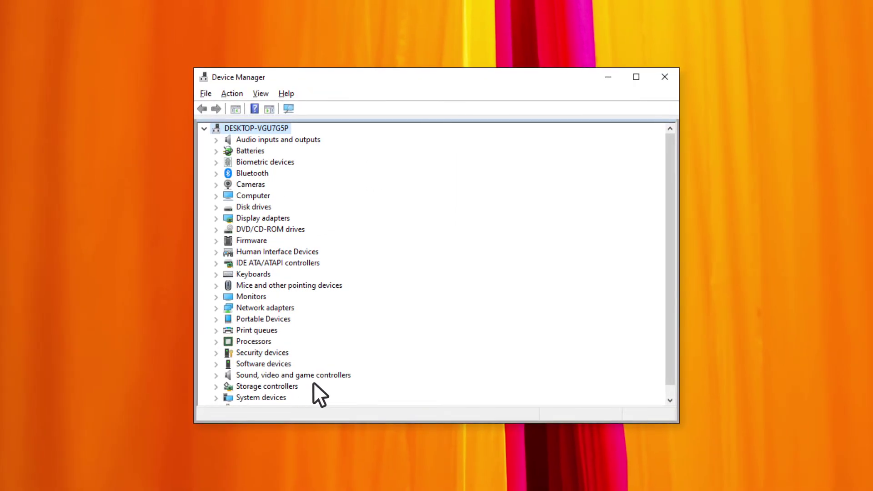
{"action": "left_click", "coordinate": [216, 375]}
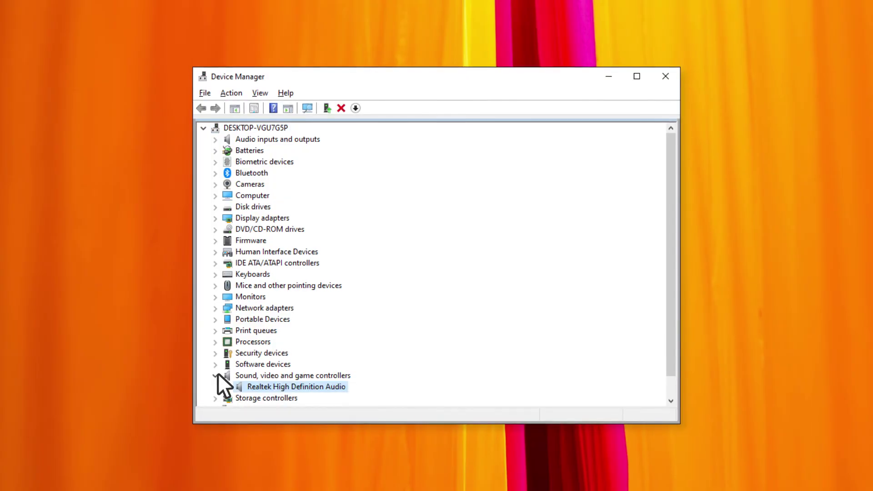
{"action": "right_click", "coordinate": [318, 384]}
{"action": "left_click", "coordinate": [394, 394]}
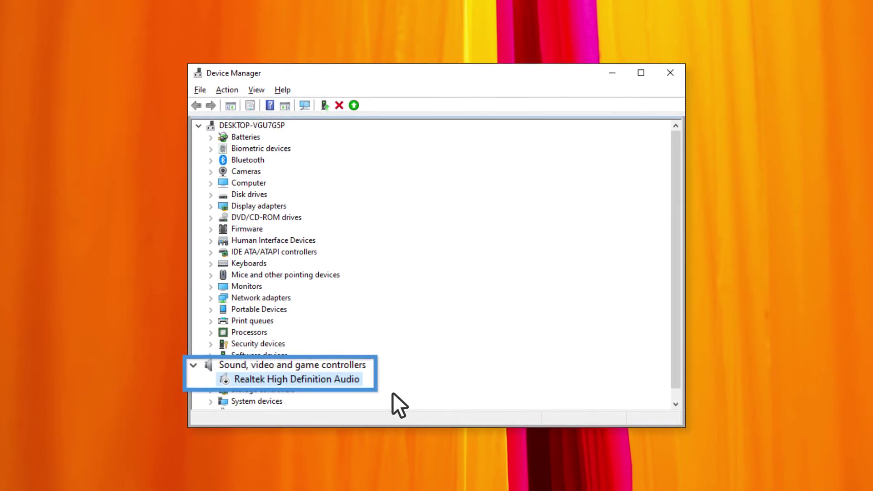
{"action": "right_click", "coordinate": [338, 376]}
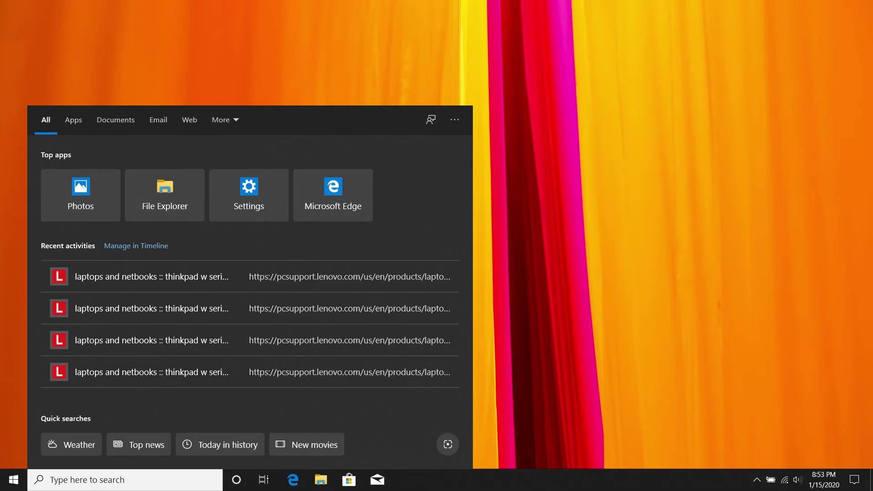
- Search for 'new' and bring up the New app's actions, including Uninstall
{"action": "type", "text": "w"}
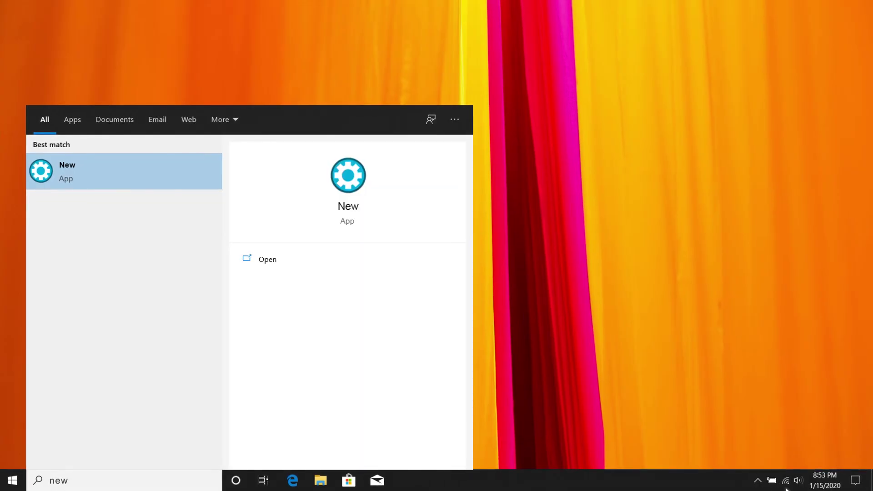
{"action": "right_click", "coordinate": [144, 164]}
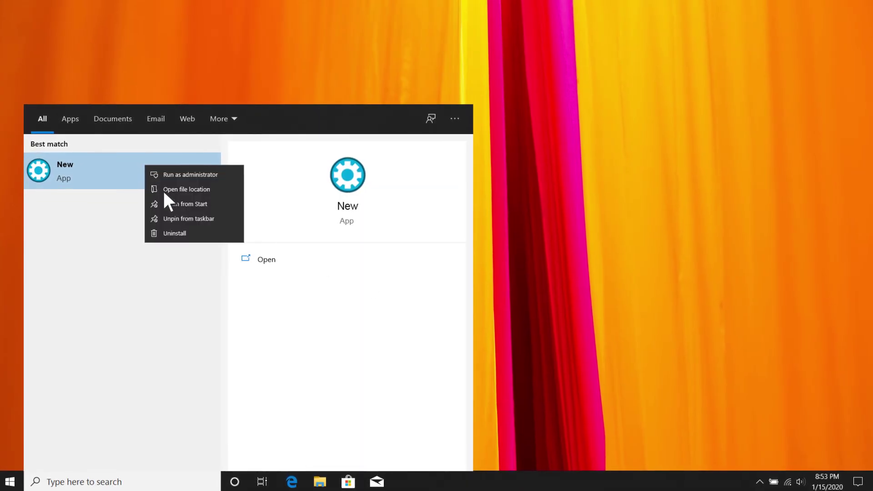